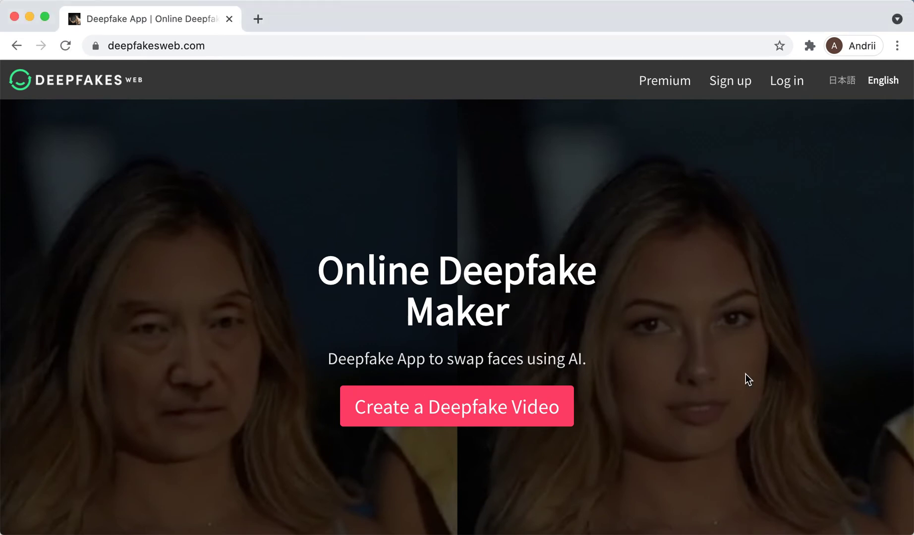
- Scroll through the Deepfakes Web homepage to review what the service offers
{"action": "scroll", "coordinate": [746, 373], "scroll_direction": "down", "scroll_amount": 10}
{"action": "scroll", "coordinate": [745, 373], "scroll_direction": "up", "scroll_amount": 10}
{"action": "scroll", "coordinate": [745, 373], "scroll_direction": "down", "scroll_amount": 9}
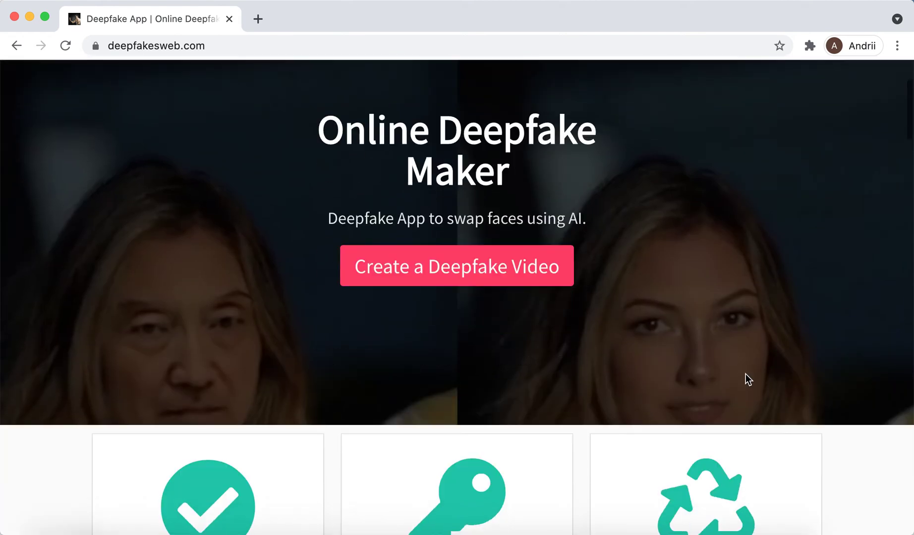
{"action": "scroll", "coordinate": [745, 373], "scroll_direction": "down", "scroll_amount": 1}
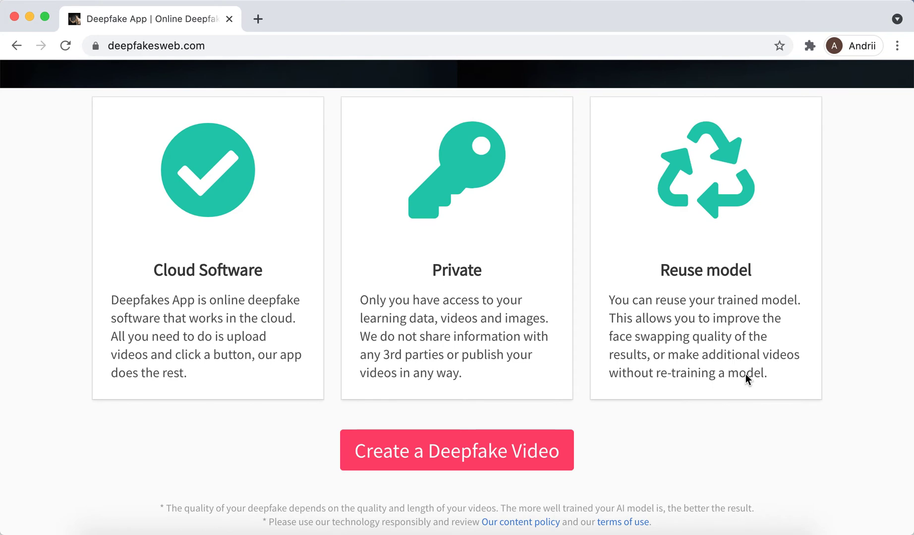
{"action": "scroll", "coordinate": [746, 377], "scroll_direction": "down", "scroll_amount": 3}
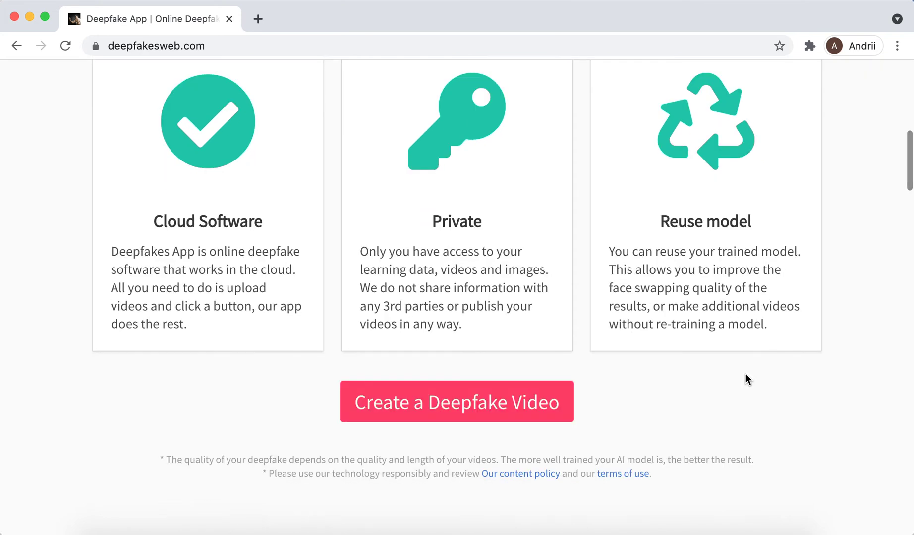
{"action": "scroll", "coordinate": [745, 379], "scroll_direction": "down", "scroll_amount": 6}
{"action": "scroll", "coordinate": [745, 379], "scroll_direction": "up", "scroll_amount": 6}
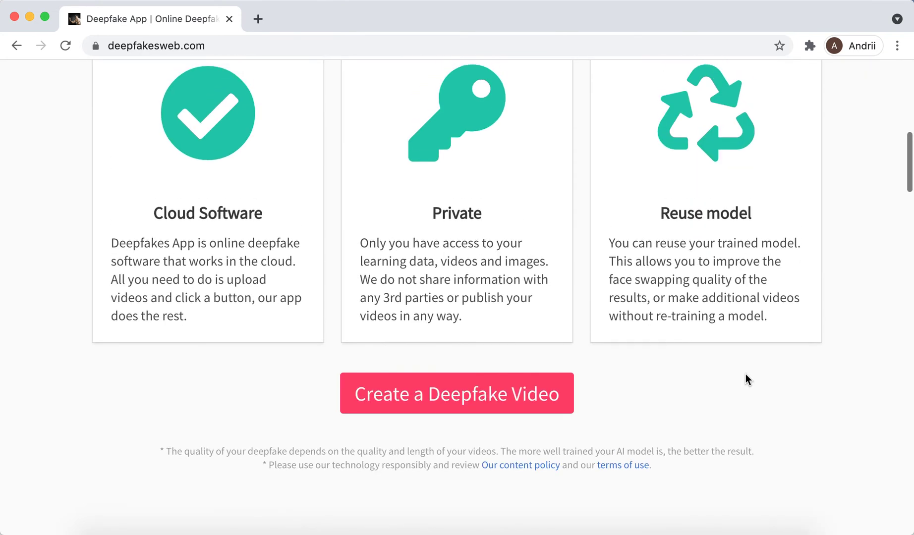
{"action": "scroll", "coordinate": [747, 379], "scroll_direction": "down", "scroll_amount": 15}
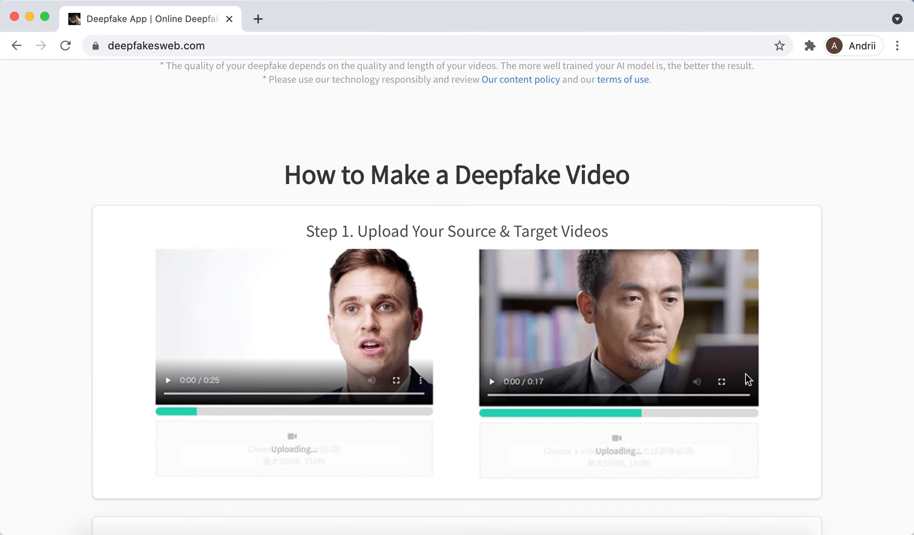
{"action": "scroll", "coordinate": [745, 375], "scroll_direction": "down", "scroll_amount": 12}
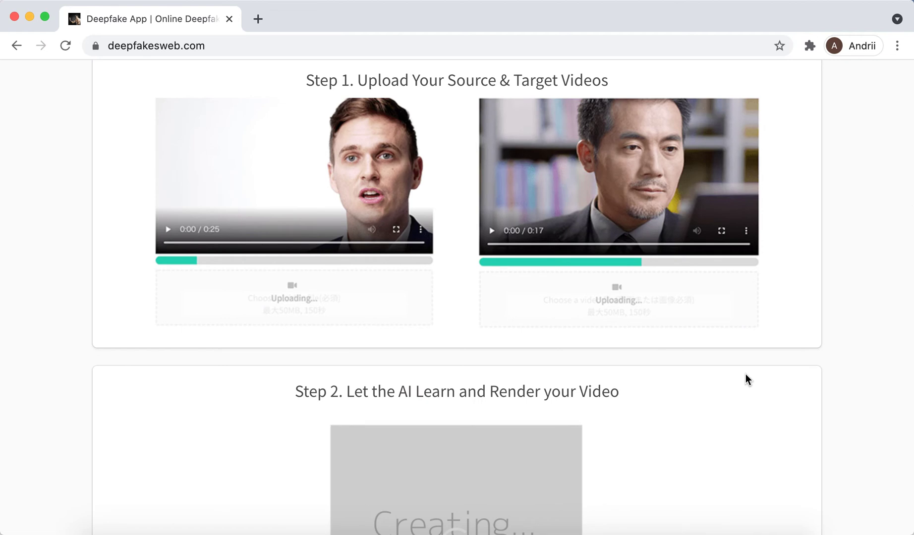
{"action": "scroll", "coordinate": [745, 380], "scroll_direction": "down", "scroll_amount": 10}
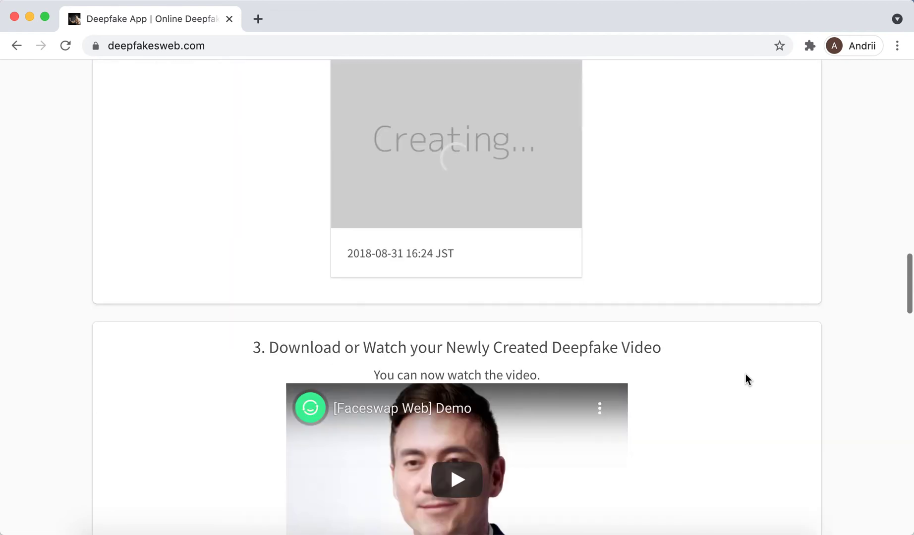
{"action": "scroll", "coordinate": [745, 375], "scroll_direction": "down", "scroll_amount": 3}
{"action": "scroll", "coordinate": [745, 375], "scroll_direction": "down", "scroll_amount": 8}
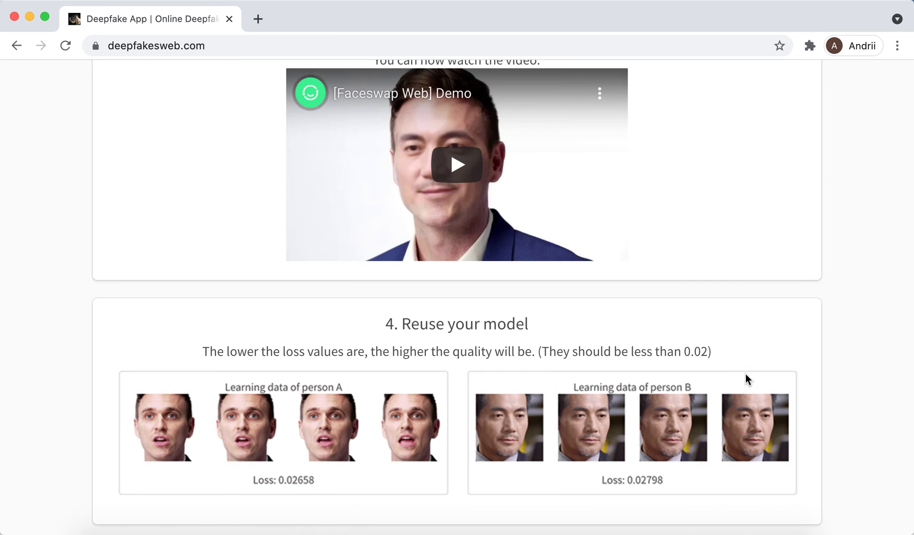
{"action": "scroll", "coordinate": [745, 374], "scroll_direction": "down", "scroll_amount": 6}
{"action": "scroll", "coordinate": [745, 375], "scroll_direction": "down", "scroll_amount": 10}
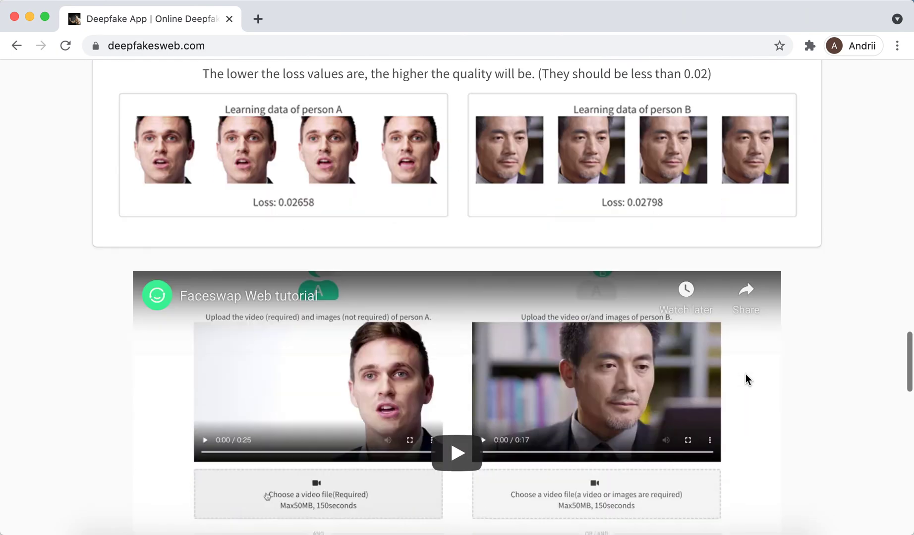
{"action": "scroll", "coordinate": [745, 379], "scroll_direction": "down", "scroll_amount": 5}
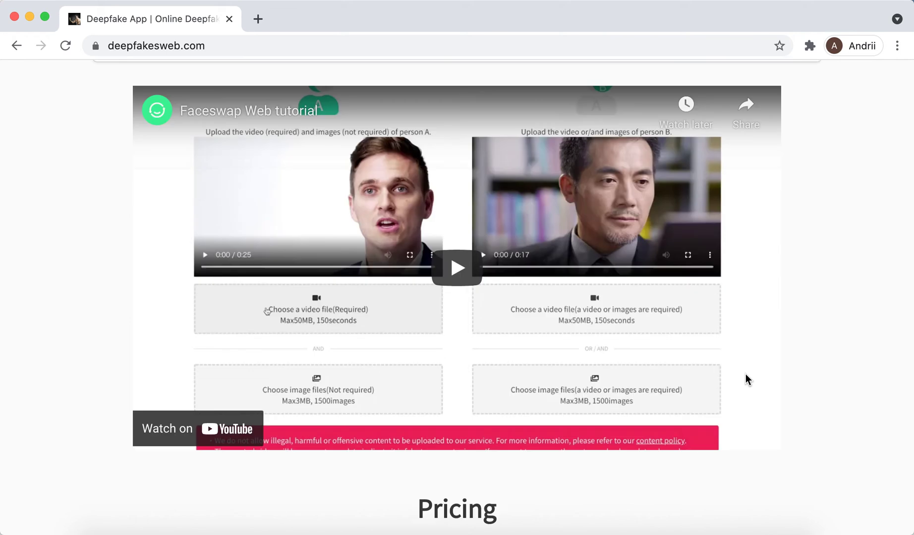
{"action": "scroll", "coordinate": [745, 379], "scroll_direction": "up", "scroll_amount": 6}
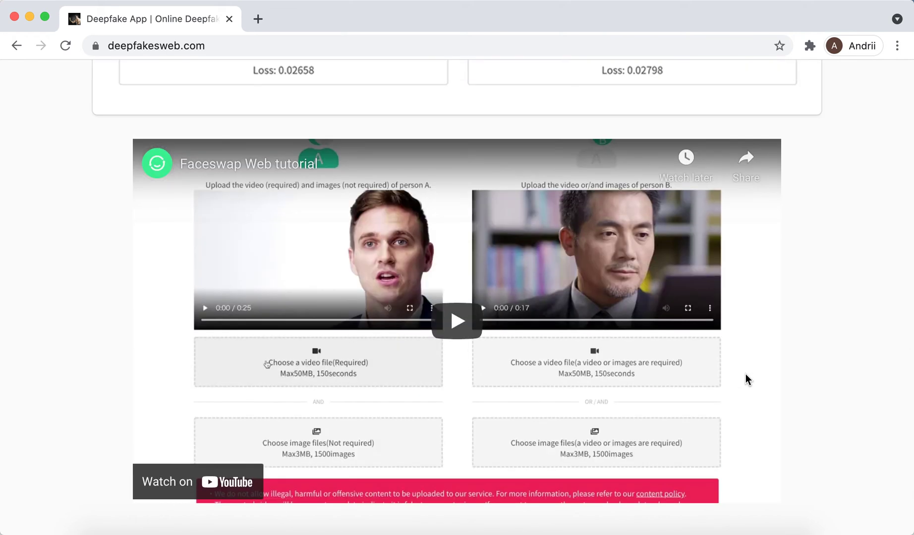
{"action": "scroll", "coordinate": [746, 379], "scroll_direction": "up", "scroll_amount": 20}
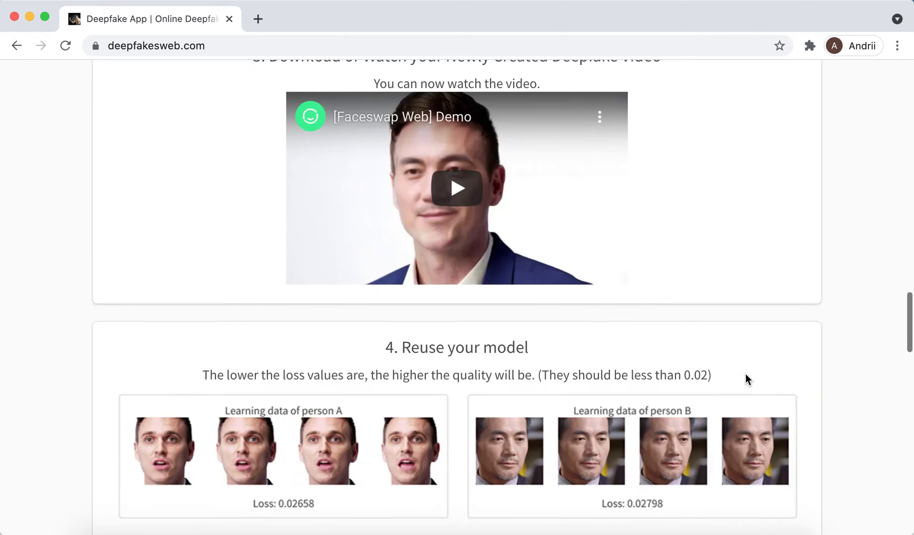
{"action": "scroll", "coordinate": [745, 380], "scroll_direction": "up", "scroll_amount": 15}
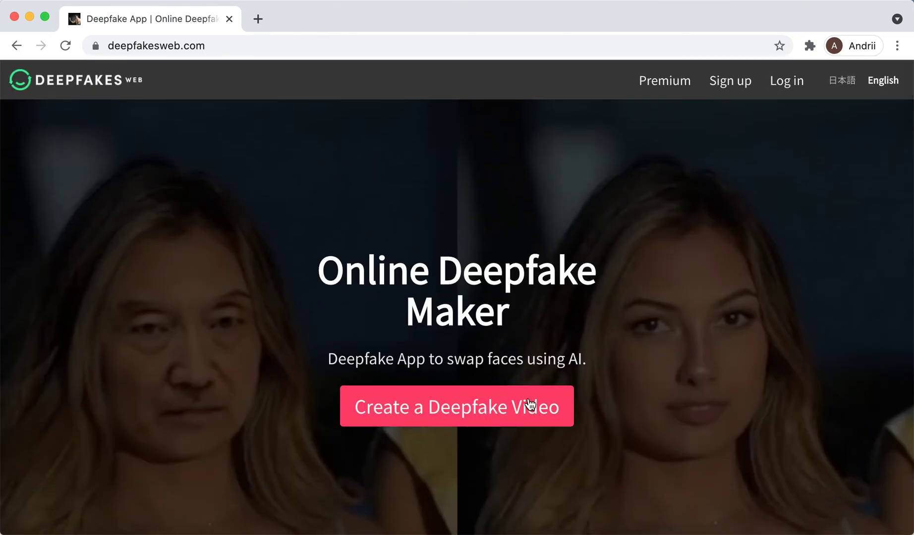
- Start a deepfake video via 'Create a Deepfake Video', signing up to land on My videos
{"action": "left_click", "coordinate": [495, 411]}
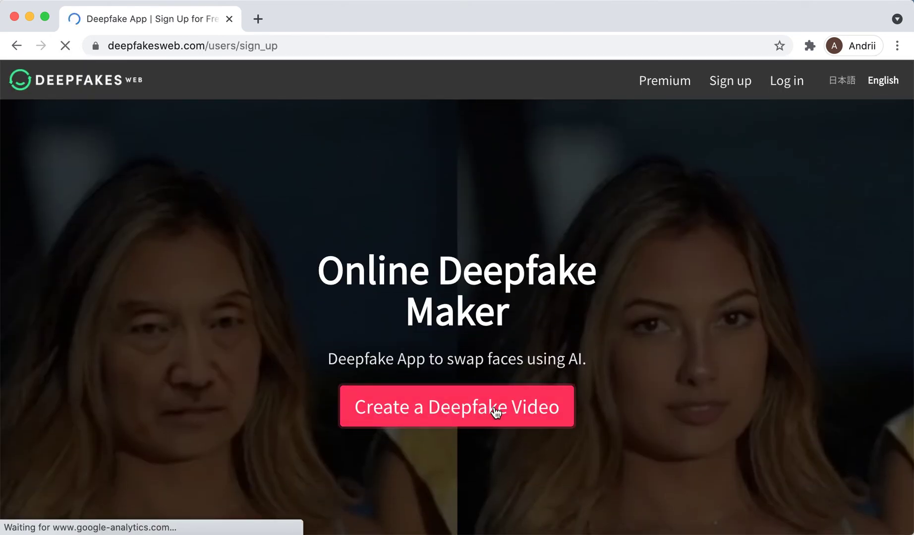
{"action": "scroll", "coordinate": [557, 317], "scroll_direction": "down", "scroll_amount": 5}
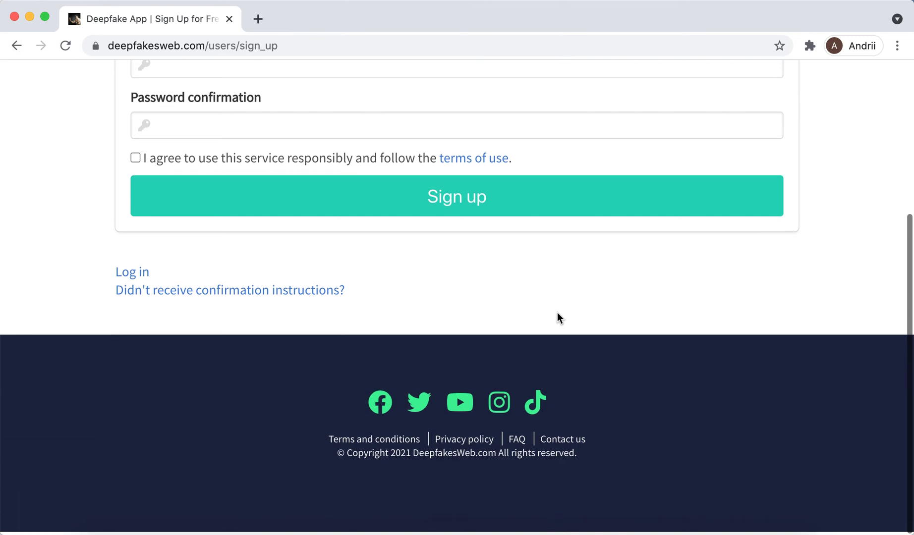
{"action": "scroll", "coordinate": [557, 313], "scroll_direction": "up", "scroll_amount": 5}
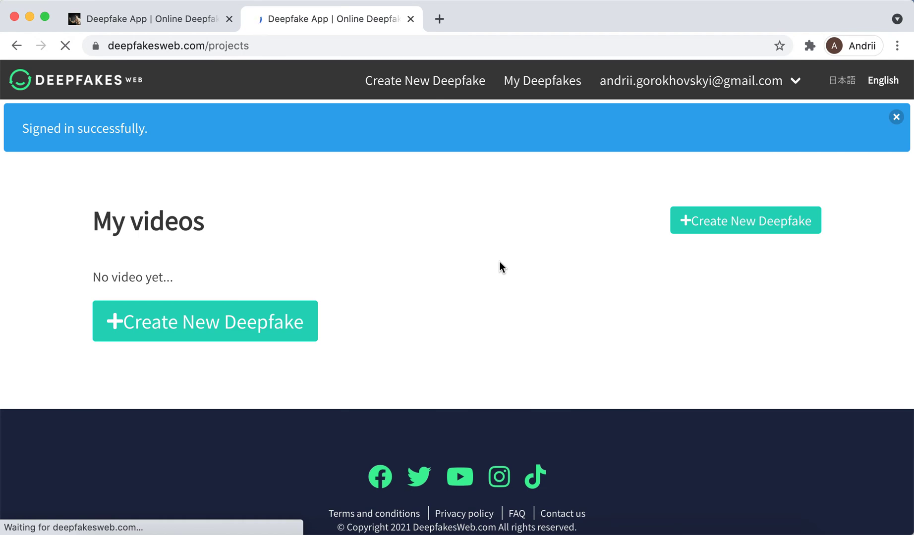
- Start a new project with '+Create New Deepfake' to reach the 'Create a new video' page
{"action": "left_click", "coordinate": [243, 333]}
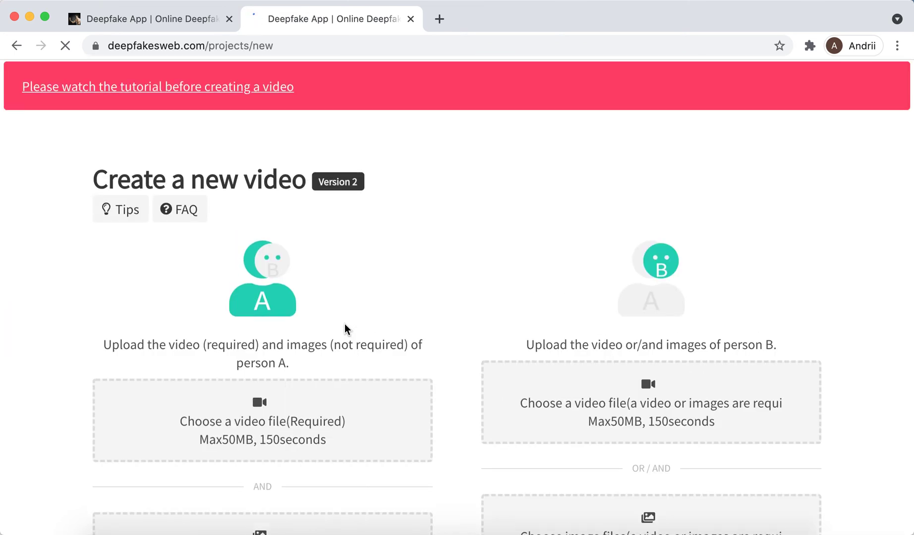
{"action": "scroll", "coordinate": [344, 324], "scroll_direction": "down", "scroll_amount": 4}
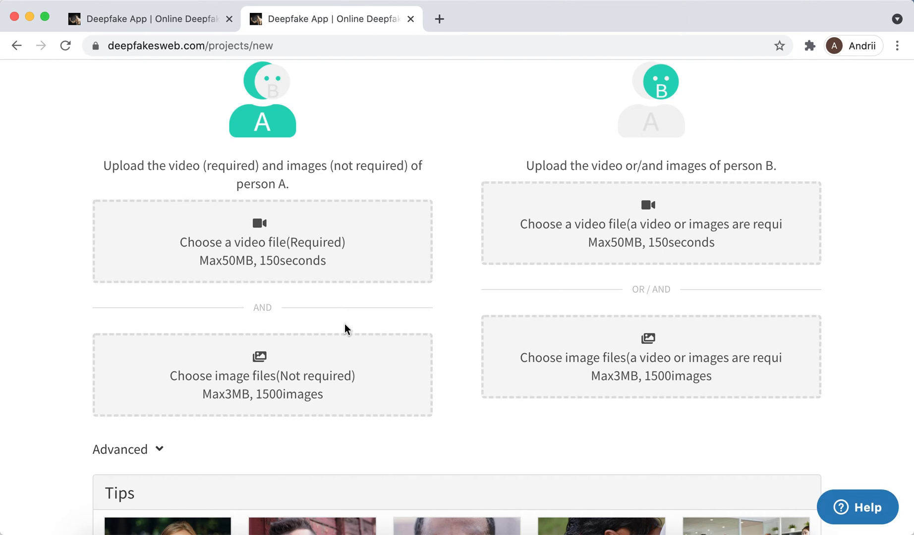
{"action": "scroll", "coordinate": [344, 324], "scroll_direction": "up", "scroll_amount": 3}
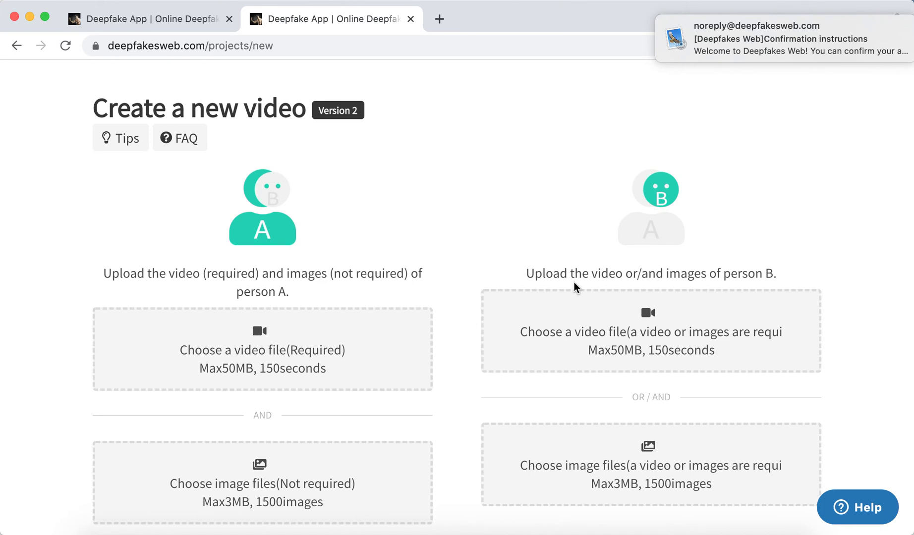
{"action": "scroll", "coordinate": [612, 306], "scroll_direction": "down", "scroll_amount": 5}
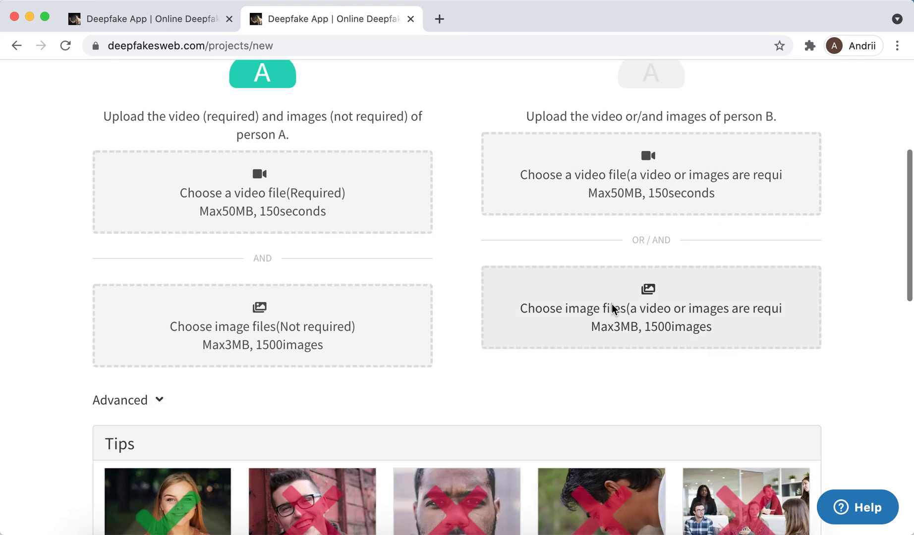
{"action": "scroll", "coordinate": [612, 307], "scroll_direction": "down", "scroll_amount": 1}
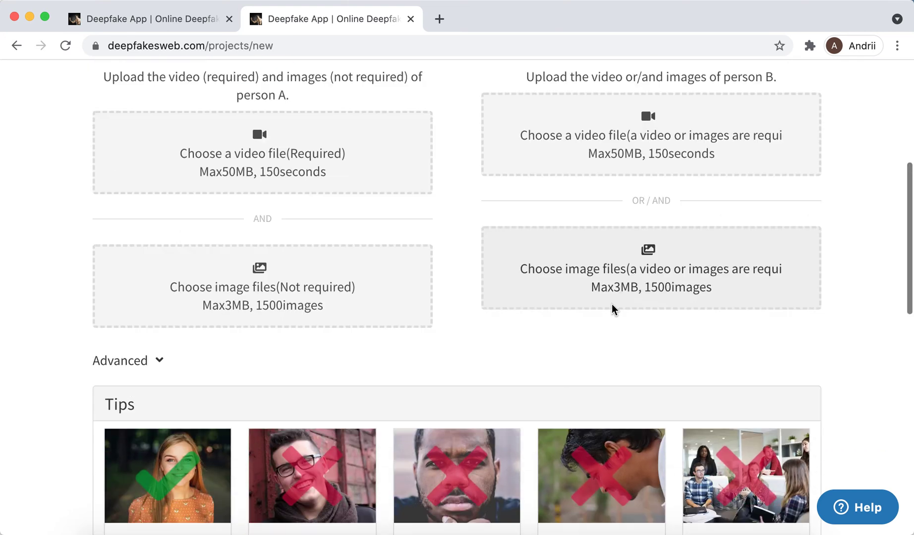
{"action": "scroll", "coordinate": [612, 307], "scroll_direction": "down", "scroll_amount": 3}
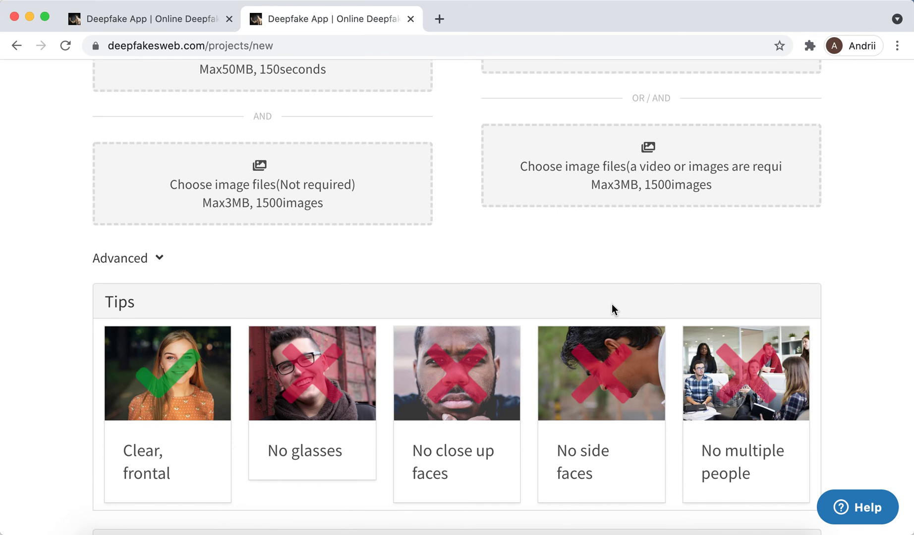
{"action": "scroll", "coordinate": [612, 307], "scroll_direction": "up", "scroll_amount": 1}
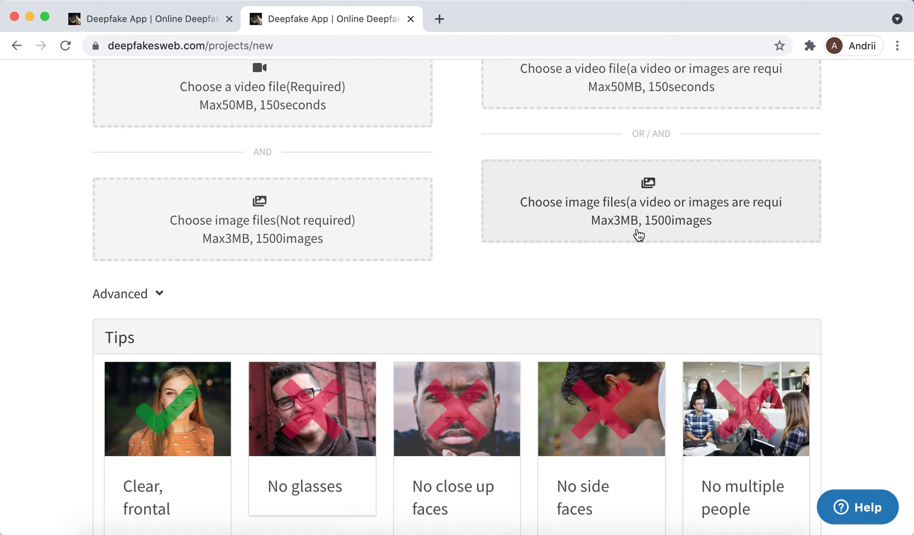
{"action": "scroll", "coordinate": [639, 236], "scroll_direction": "down", "scroll_amount": 8}
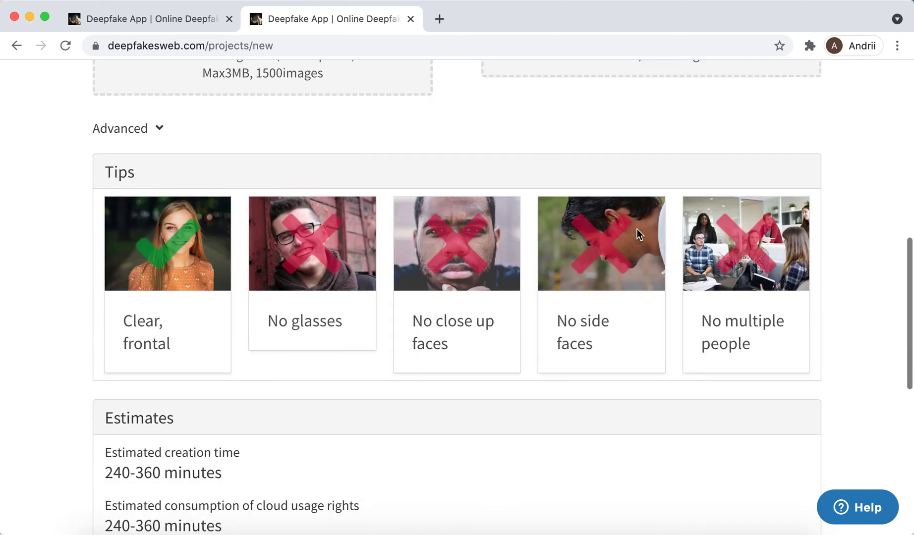
{"action": "scroll", "coordinate": [637, 235], "scroll_direction": "up", "scroll_amount": 7}
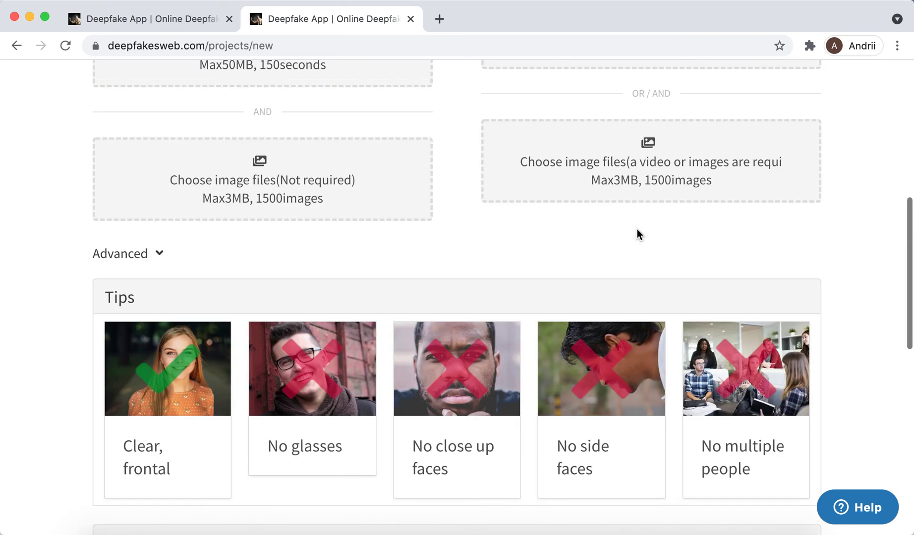
- Expand Advanced settings and check estimates: 240-360 minutes needed, 300 minutes of usage rights short
{"action": "left_click", "coordinate": [159, 255]}
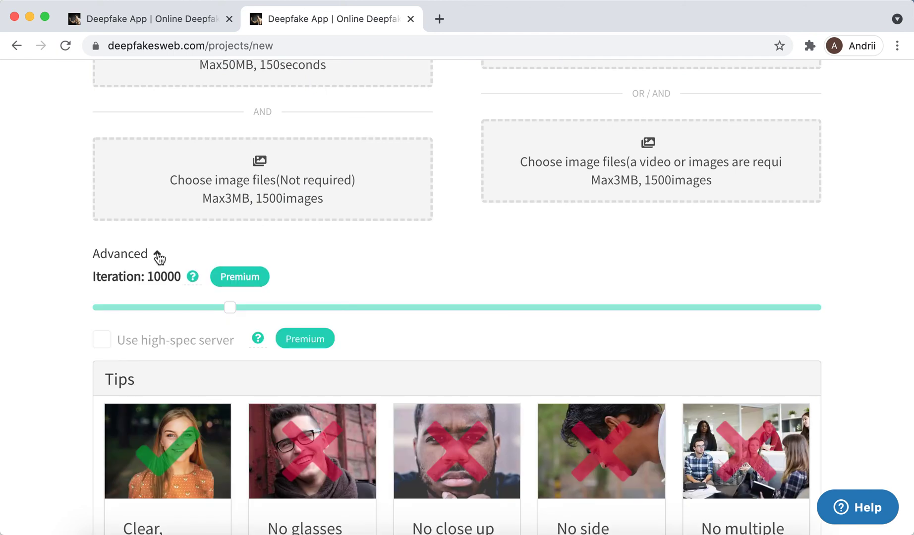
{"action": "mouse_move", "coordinate": [193, 280]}
{"action": "scroll", "coordinate": [70, 296], "scroll_direction": "down", "scroll_amount": 5}
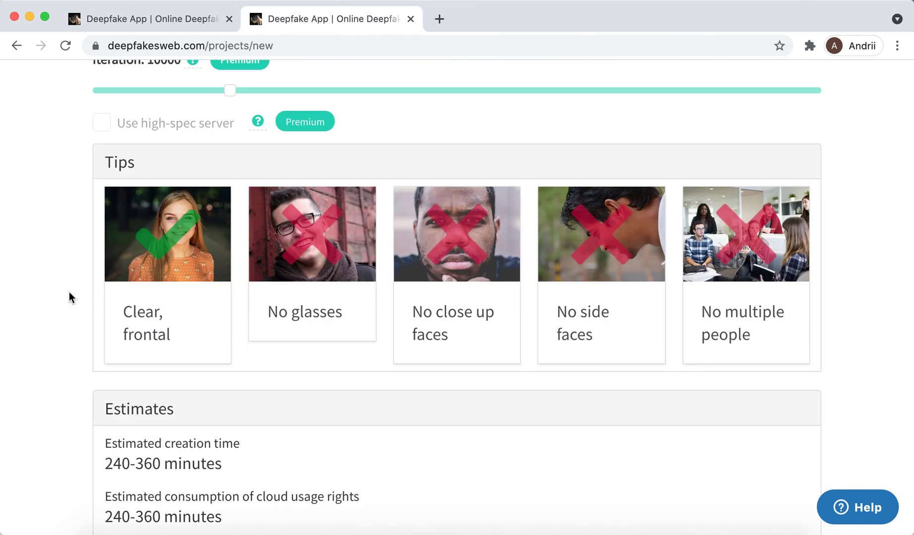
{"action": "scroll", "coordinate": [69, 297], "scroll_direction": "down", "scroll_amount": 2}
{"action": "scroll", "coordinate": [70, 297], "scroll_direction": "up", "scroll_amount": 5}
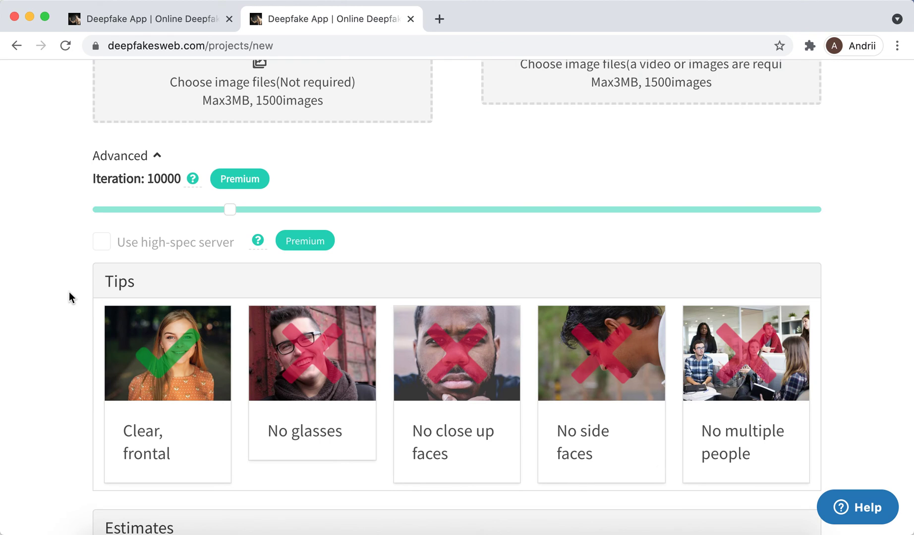
{"action": "scroll", "coordinate": [68, 292], "scroll_direction": "down", "scroll_amount": 3}
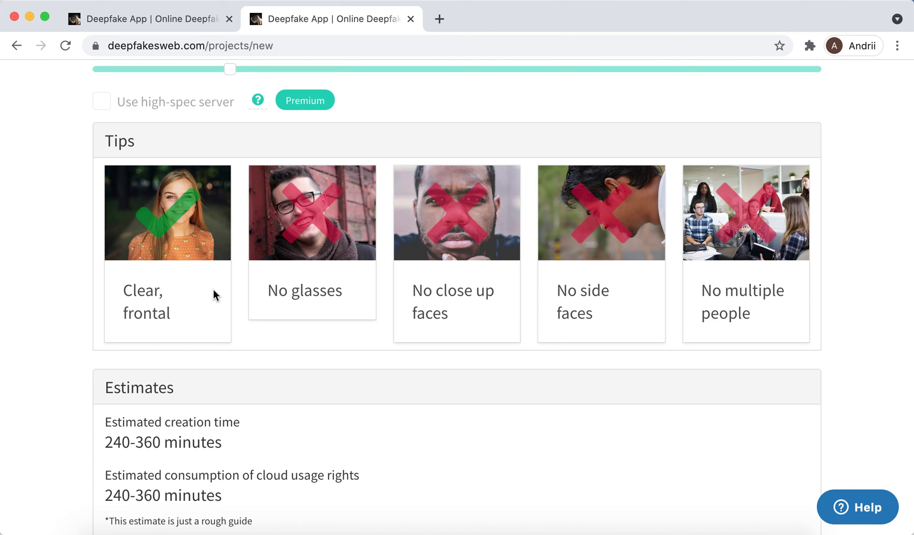
{"action": "scroll", "coordinate": [213, 289], "scroll_direction": "down", "scroll_amount": 5}
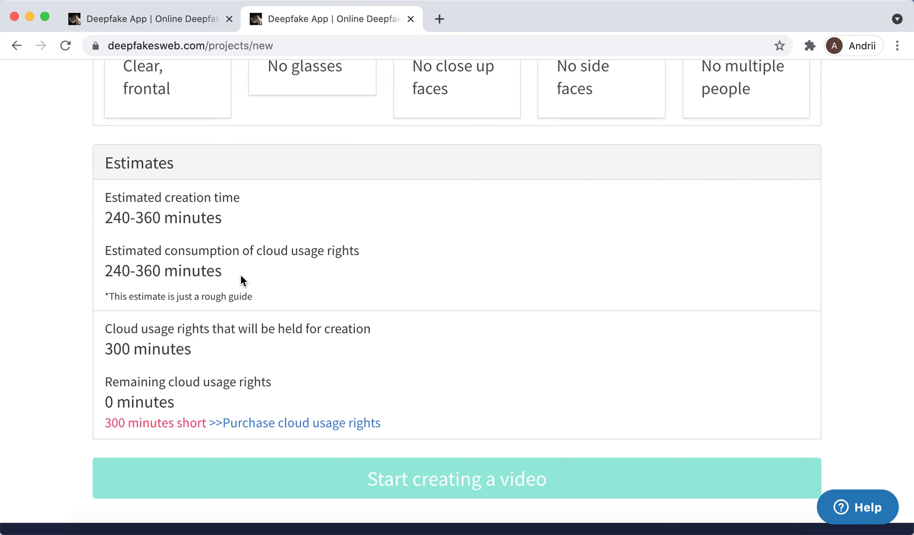
{"action": "scroll", "coordinate": [241, 280], "scroll_direction": "down", "scroll_amount": 3}
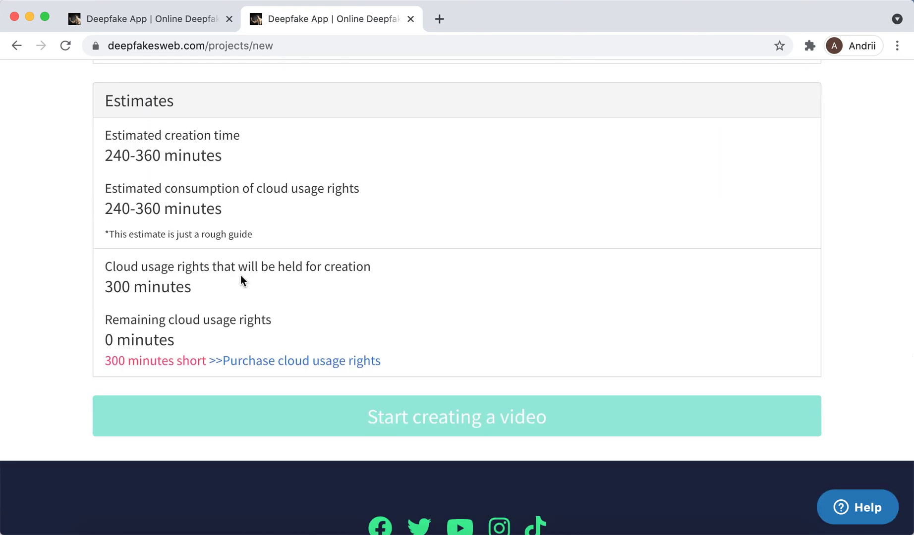
- Change the cloud usage rights purchase from 10 to 5 hours ($10), then close it
{"action": "left_click", "coordinate": [268, 367]}
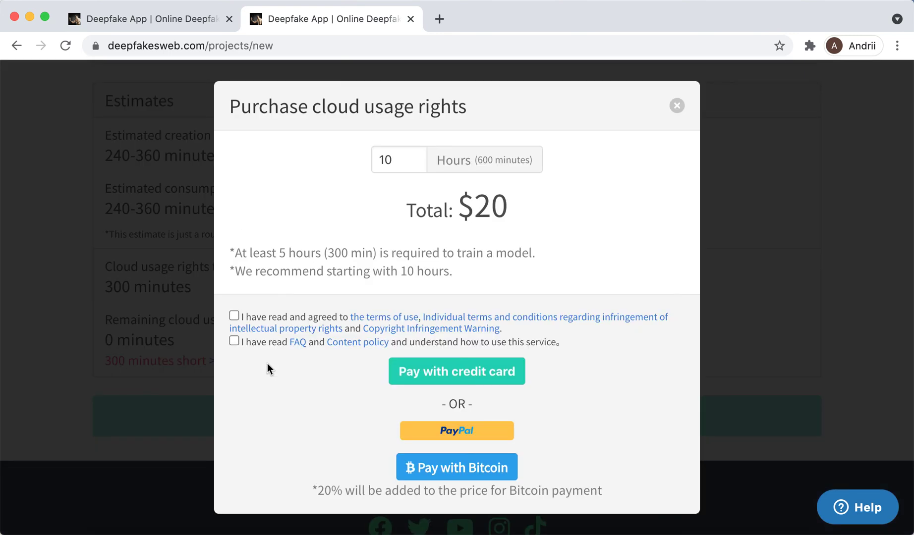
{"action": "left_click", "coordinate": [400, 162]}
{"action": "key", "text": "BackSpace"}
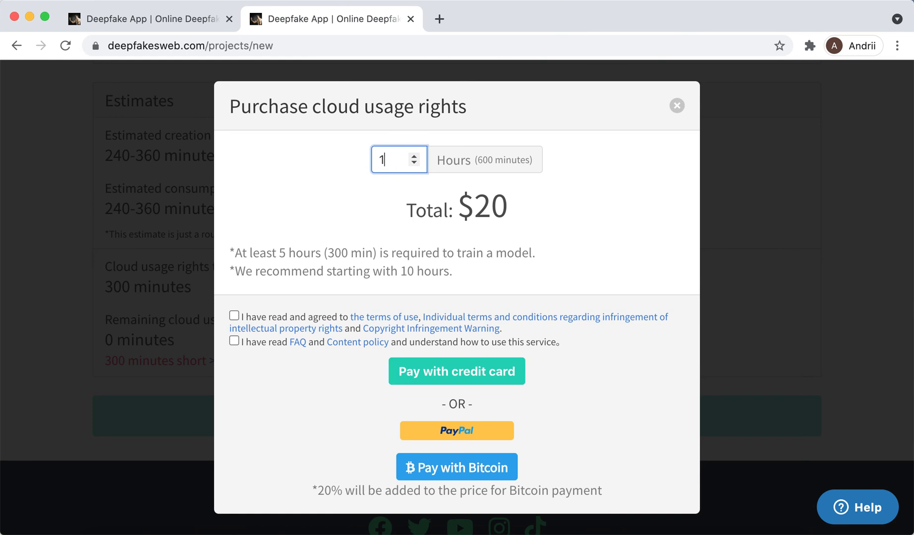
{"action": "key", "text": "BackSpace"}
{"action": "type", "text": "5"}
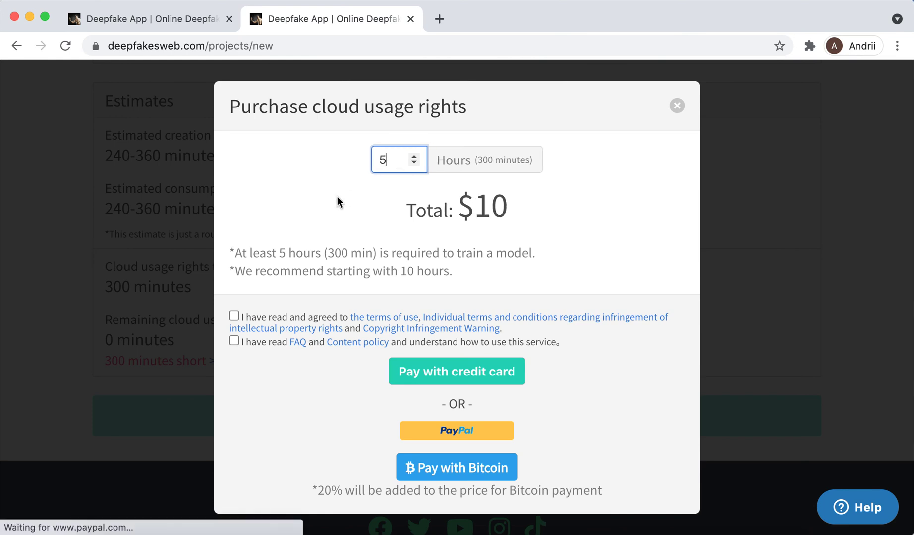
{"action": "left_click", "coordinate": [336, 197]}
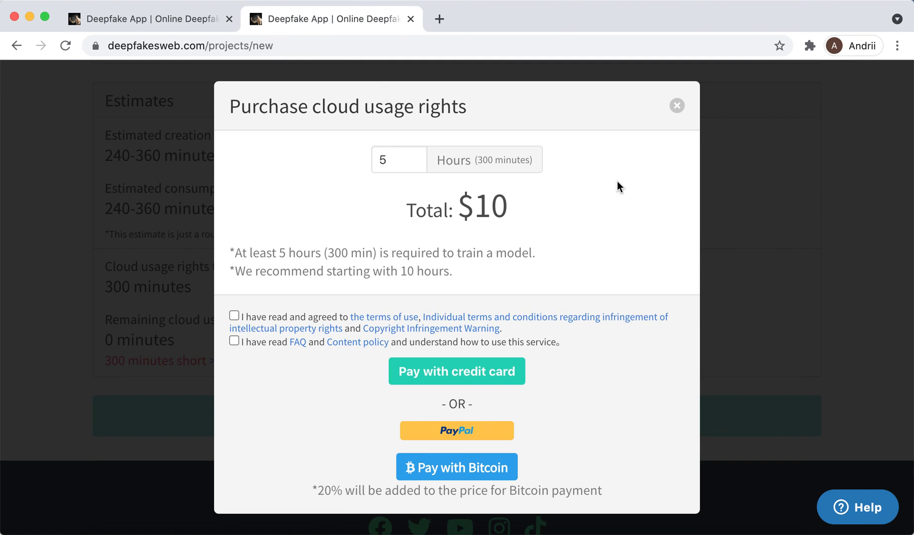
{"action": "left_click", "coordinate": [675, 106]}
- Try choosing video files for person A and person B, closing the reappearing purchase dialog each time
{"action": "scroll", "coordinate": [561, 216], "scroll_direction": "up", "scroll_amount": 15}
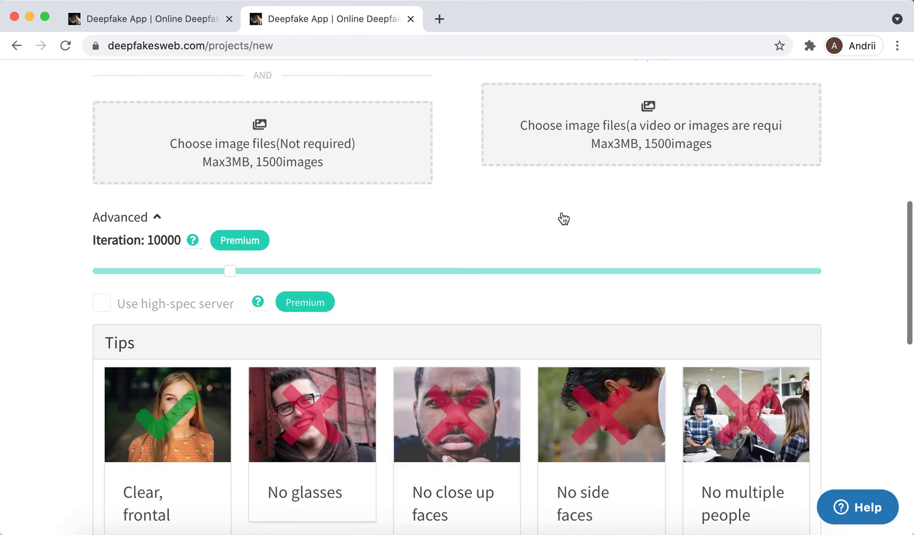
{"action": "scroll", "coordinate": [563, 218], "scroll_direction": "up", "scroll_amount": 3}
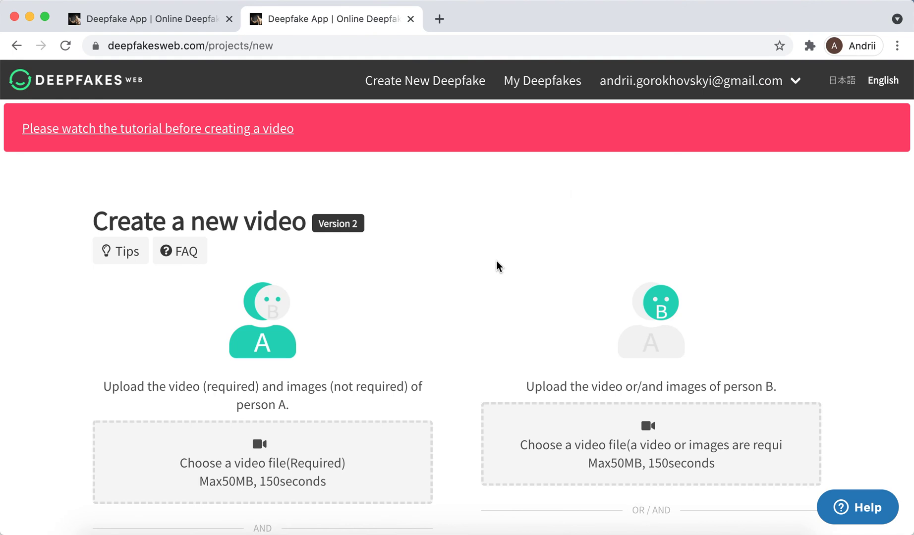
{"action": "scroll", "coordinate": [496, 263], "scroll_direction": "down", "scroll_amount": 5}
{"action": "left_click", "coordinate": [292, 345]}
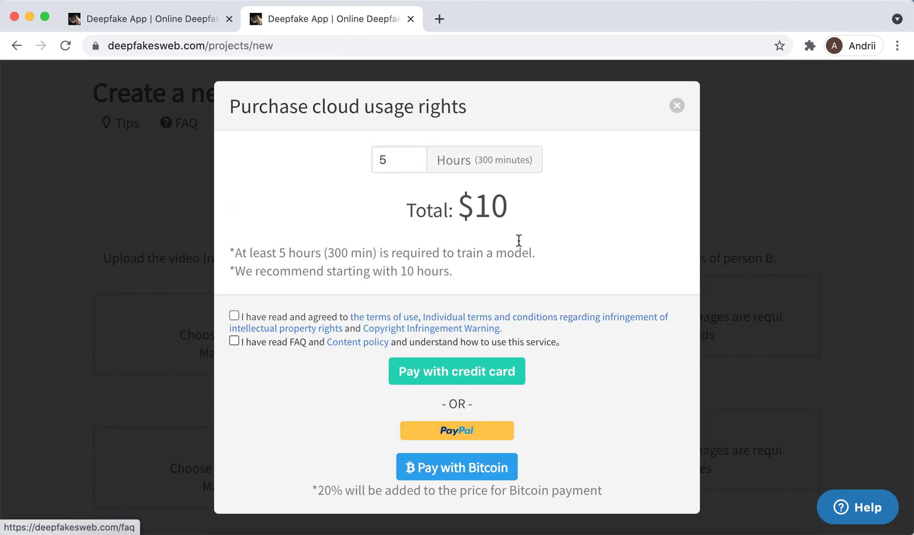
{"action": "left_click", "coordinate": [677, 105]}
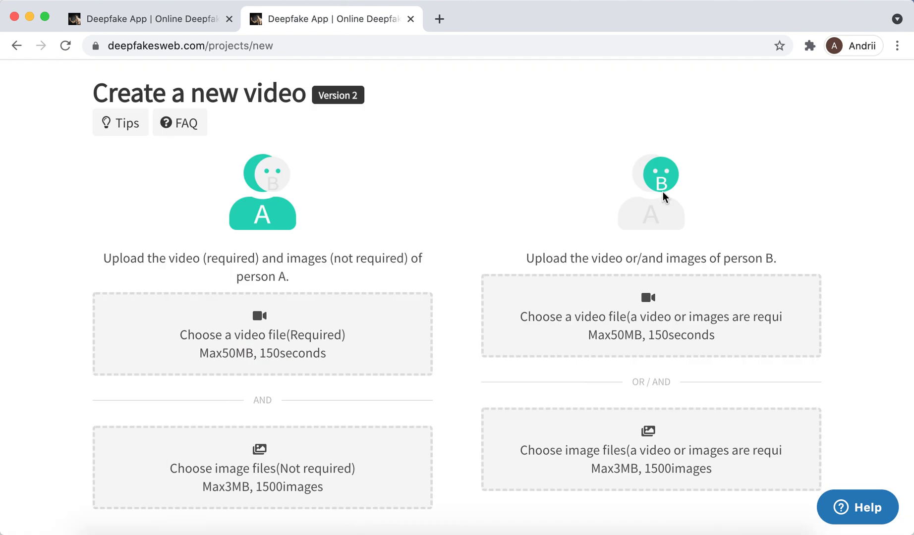
{"action": "left_click", "coordinate": [603, 303]}
{"action": "left_click", "coordinate": [677, 106]}
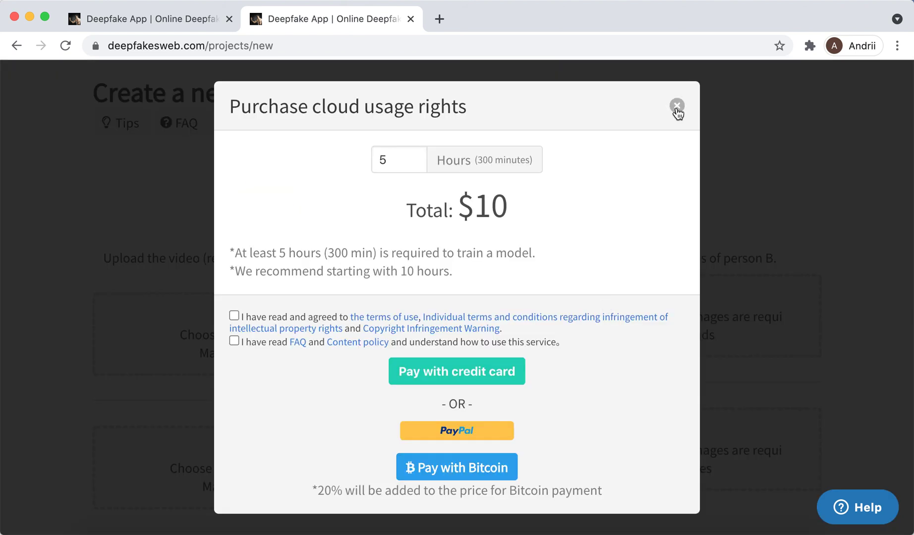
{"action": "scroll", "coordinate": [501, 213], "scroll_direction": "down", "scroll_amount": 9}
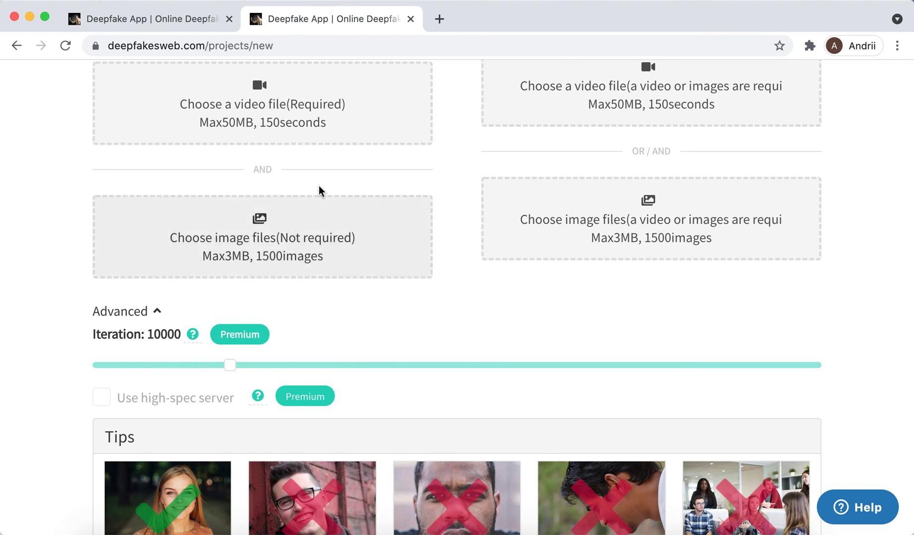
{"action": "scroll", "coordinate": [318, 186], "scroll_direction": "up", "scroll_amount": 8}
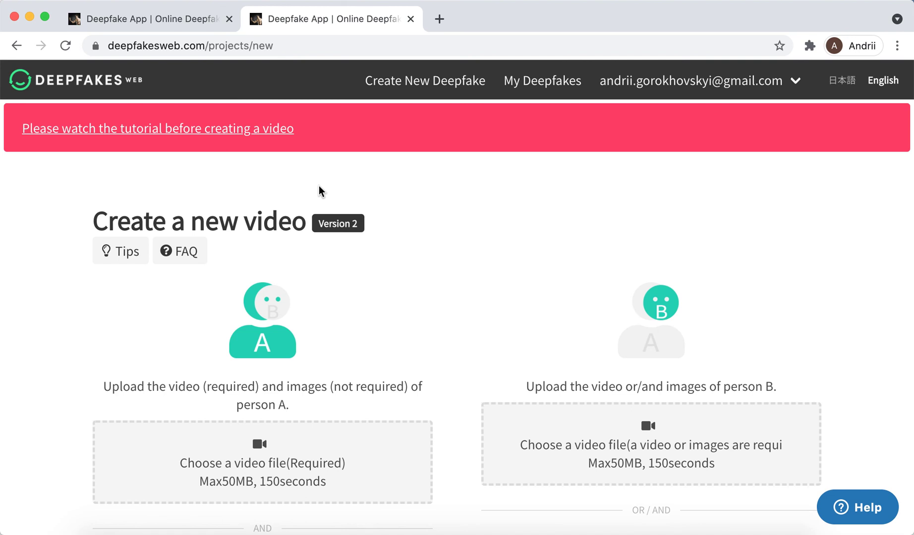
{"action": "scroll", "coordinate": [319, 186], "scroll_direction": "down", "scroll_amount": 15}
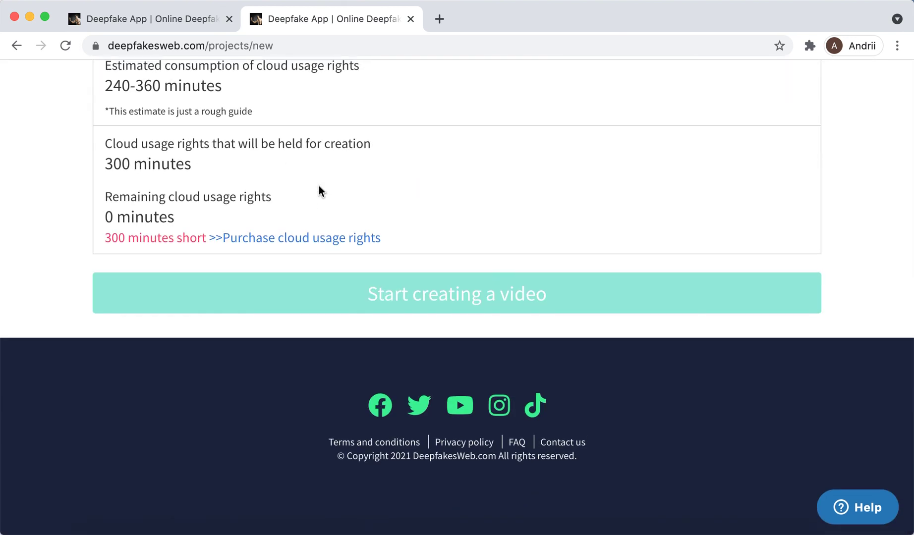
{"action": "scroll", "coordinate": [319, 186], "scroll_direction": "up", "scroll_amount": 6}
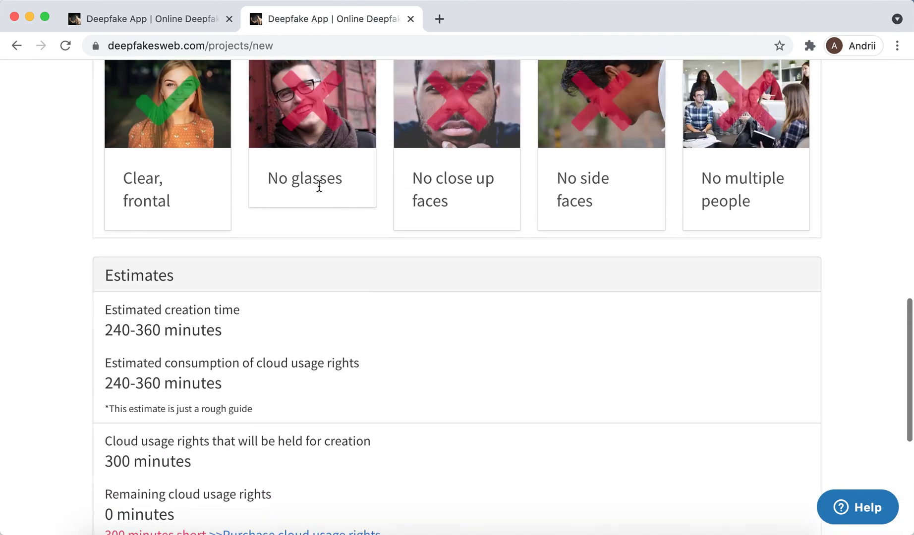
{"action": "scroll", "coordinate": [319, 186], "scroll_direction": "up", "scroll_amount": 10}
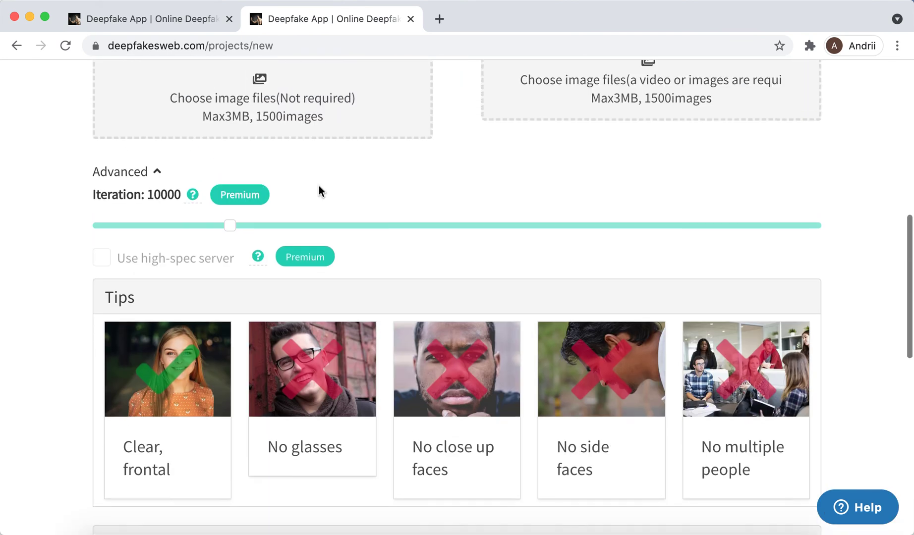
{"action": "scroll", "coordinate": [319, 189], "scroll_direction": "up", "scroll_amount": 5}
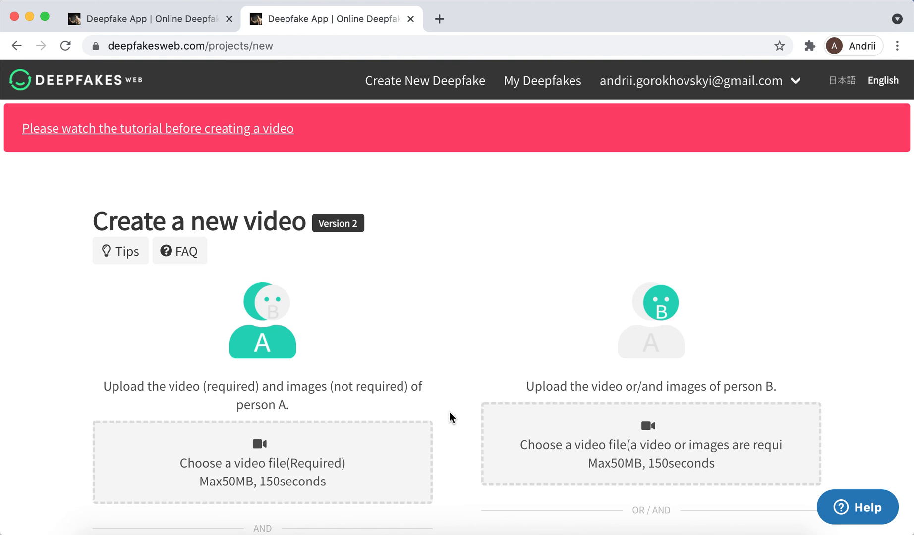
{"action": "scroll", "coordinate": [450, 417], "scroll_direction": "down", "scroll_amount": 13}
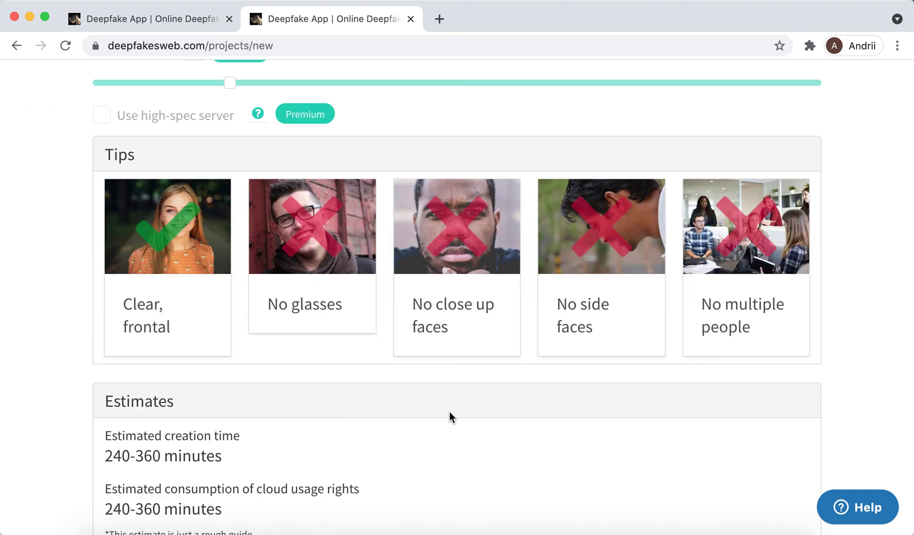
{"action": "scroll", "coordinate": [450, 417], "scroll_direction": "down", "scroll_amount": 8}
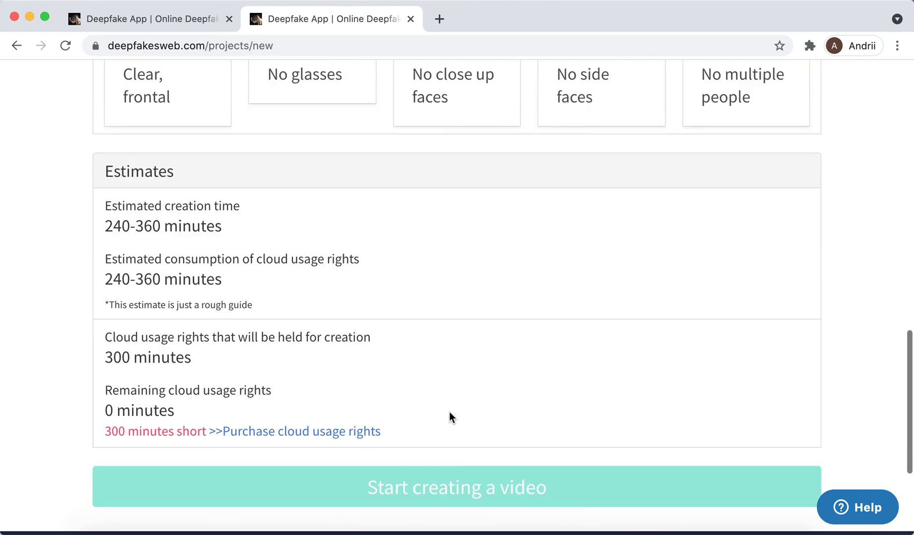
{"action": "scroll", "coordinate": [450, 417], "scroll_direction": "up", "scroll_amount": 8}
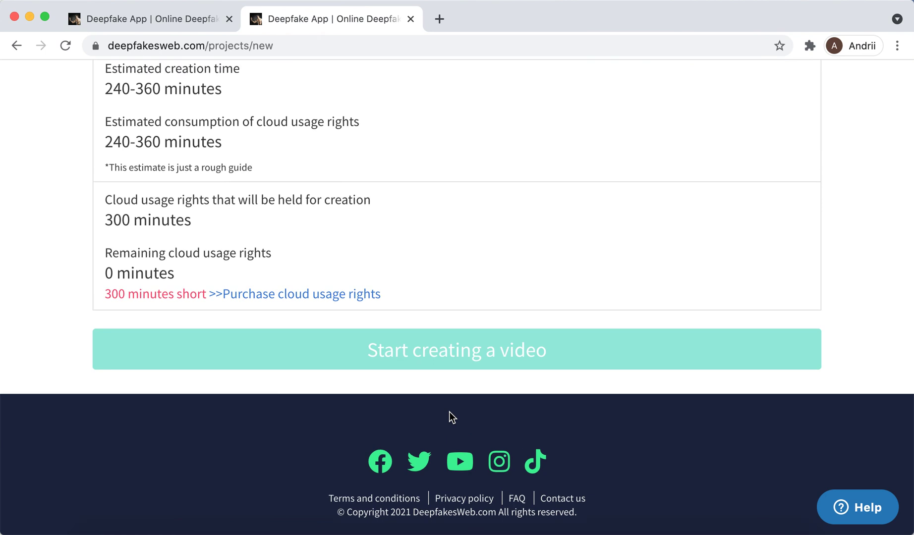
{"action": "scroll", "coordinate": [450, 417], "scroll_direction": "up", "scroll_amount": 7}
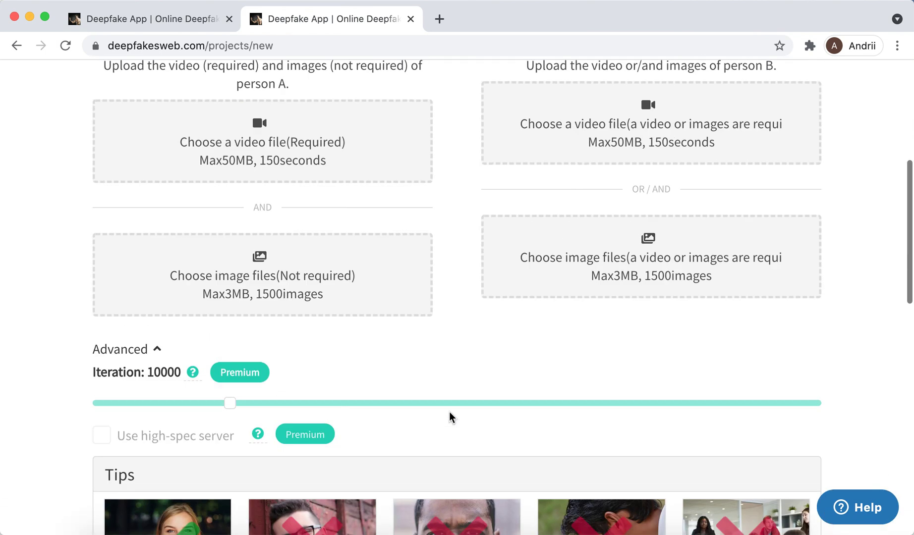
{"action": "scroll", "coordinate": [450, 417], "scroll_direction": "up", "scroll_amount": 5}
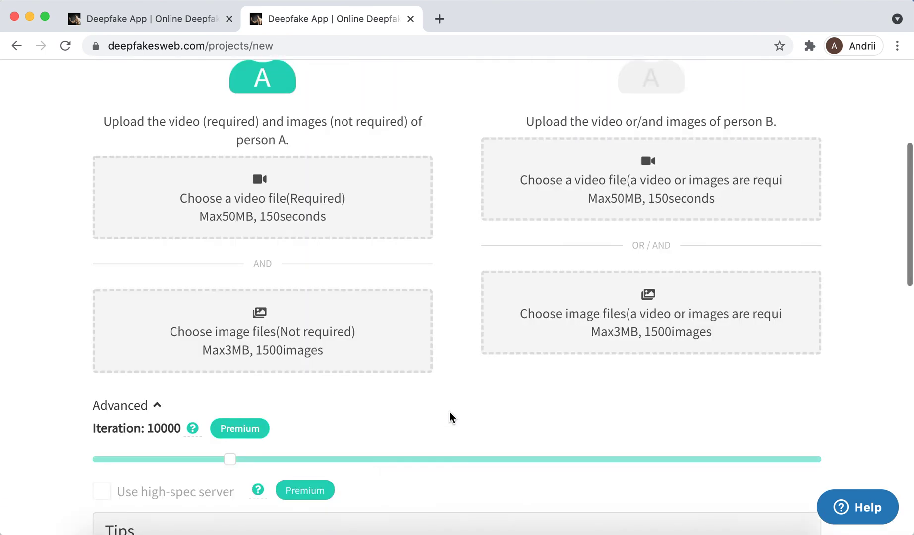